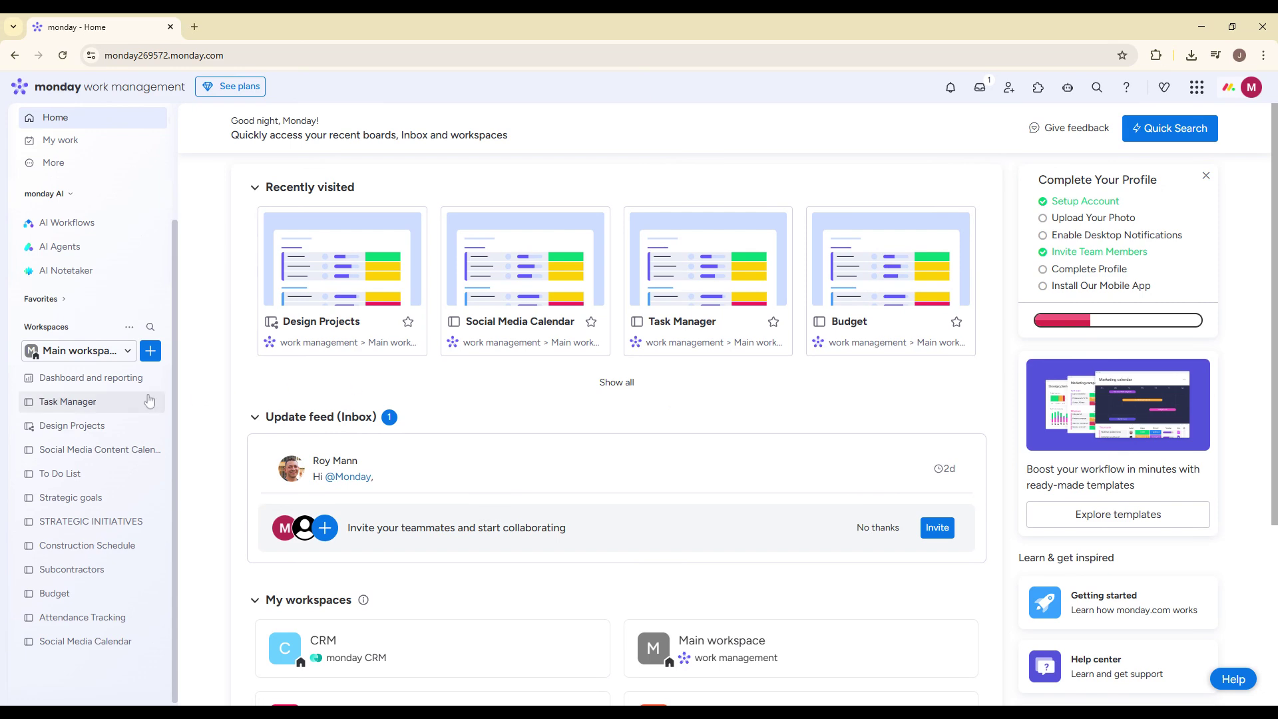
# Step: Open the Strategic goals board and set the date of Item 1 in Q1 GOALS to February 25
pyautogui.click(65, 484)
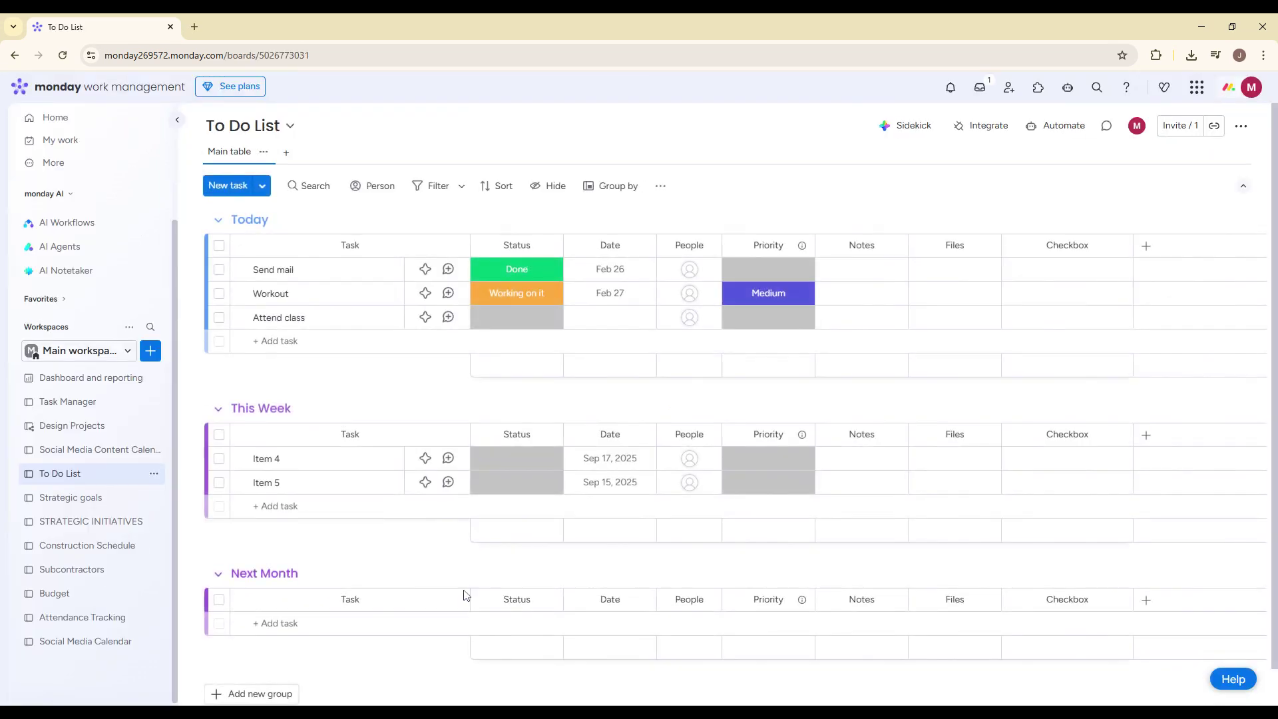
pyautogui.click(71, 500)
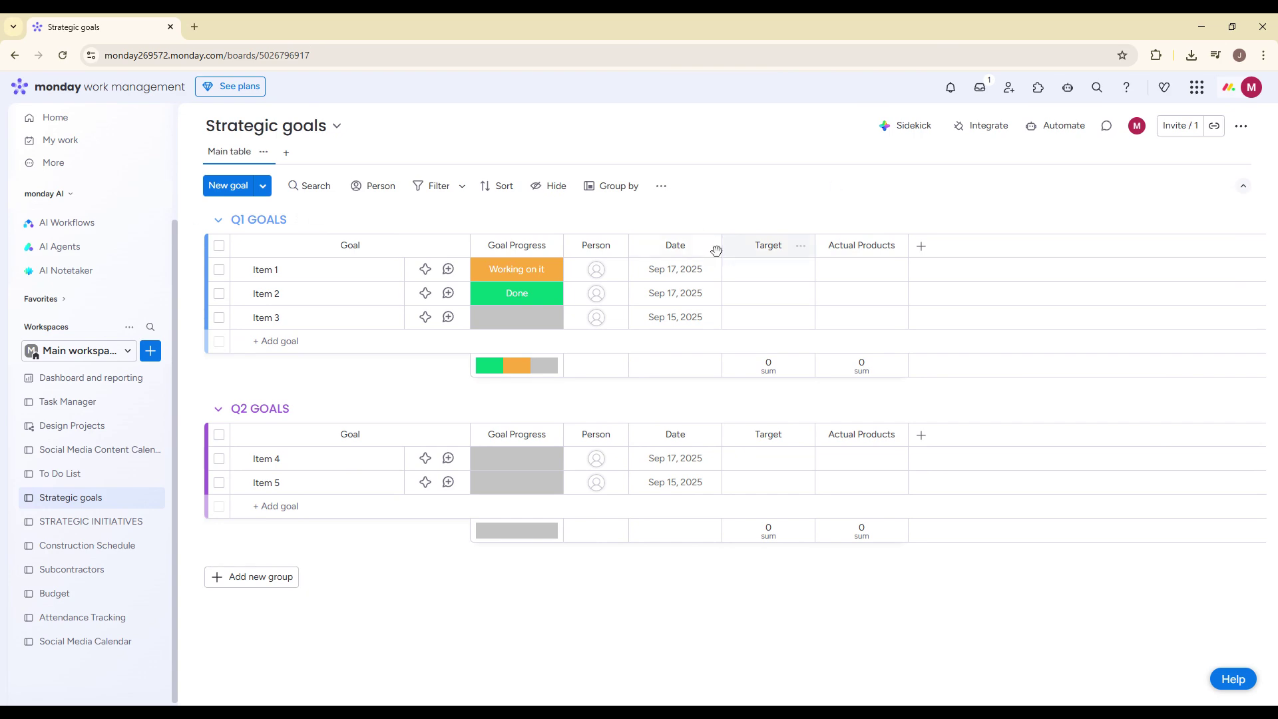
pyautogui.click(680, 273)
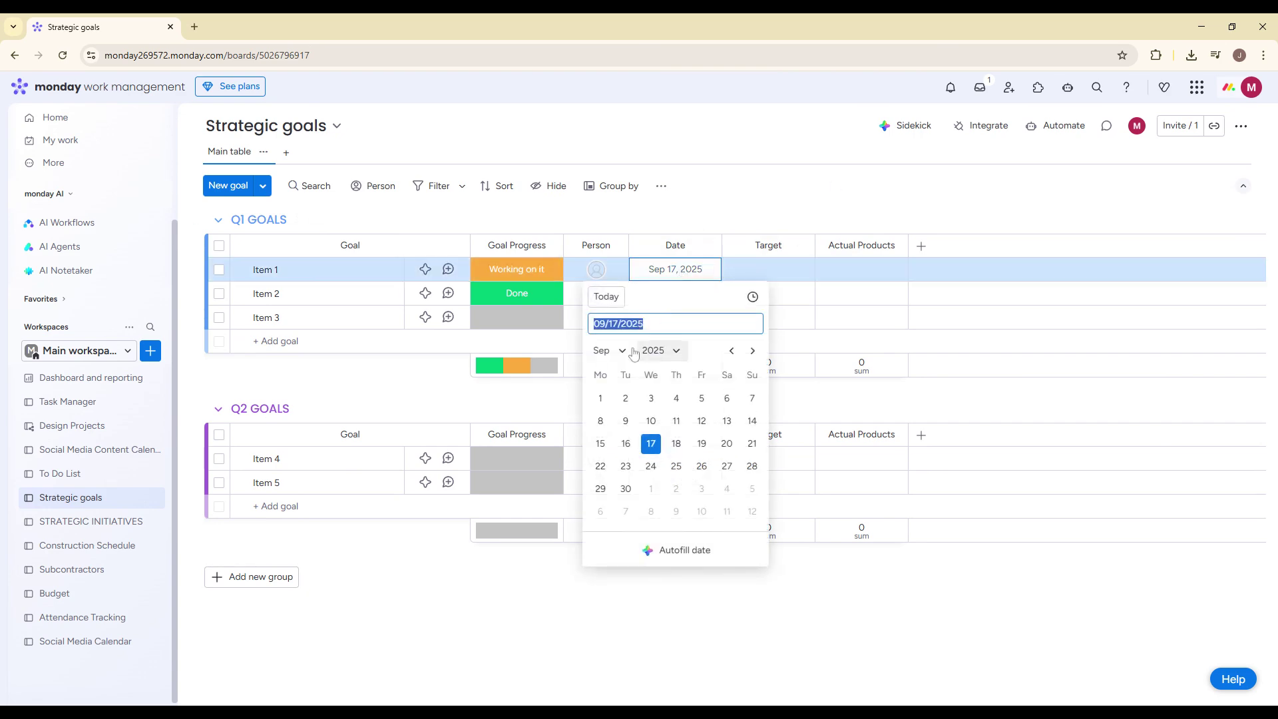
pyautogui.click(605, 324)
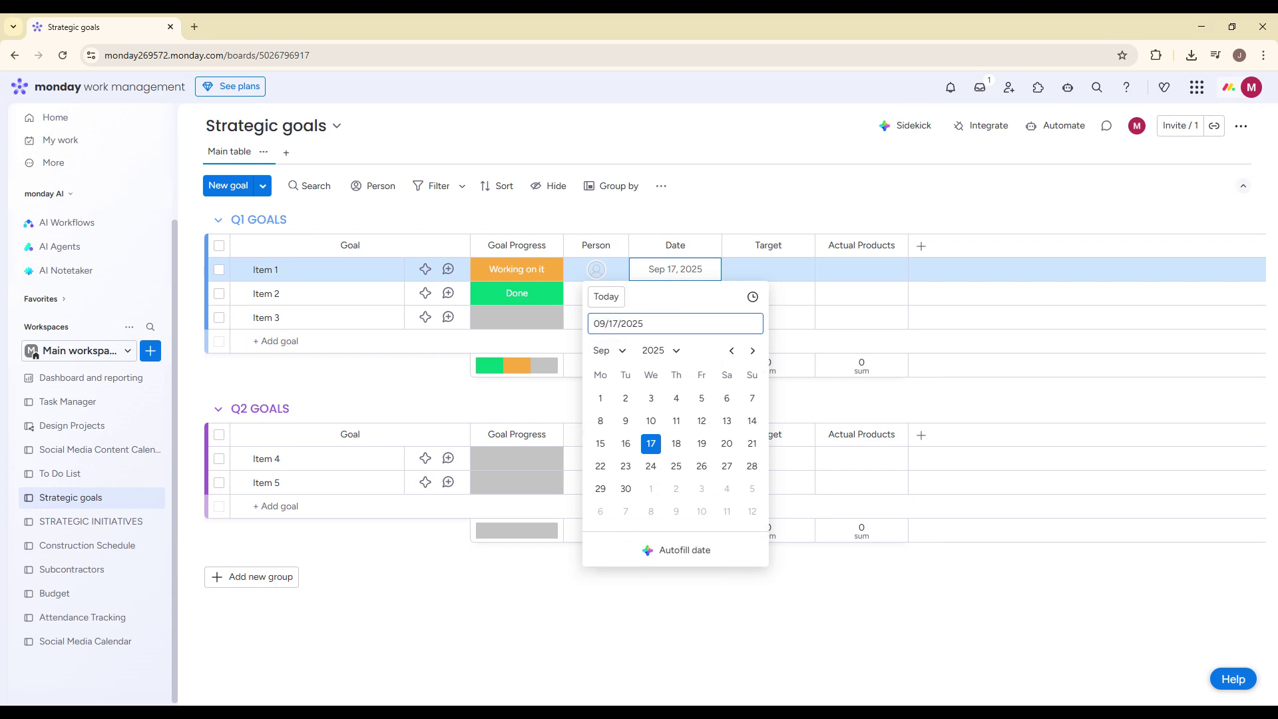
pyautogui.press('BackSpace')
pyautogui.write('2')
pyautogui.press('BackSpace')
pyautogui.press('BackSpace')
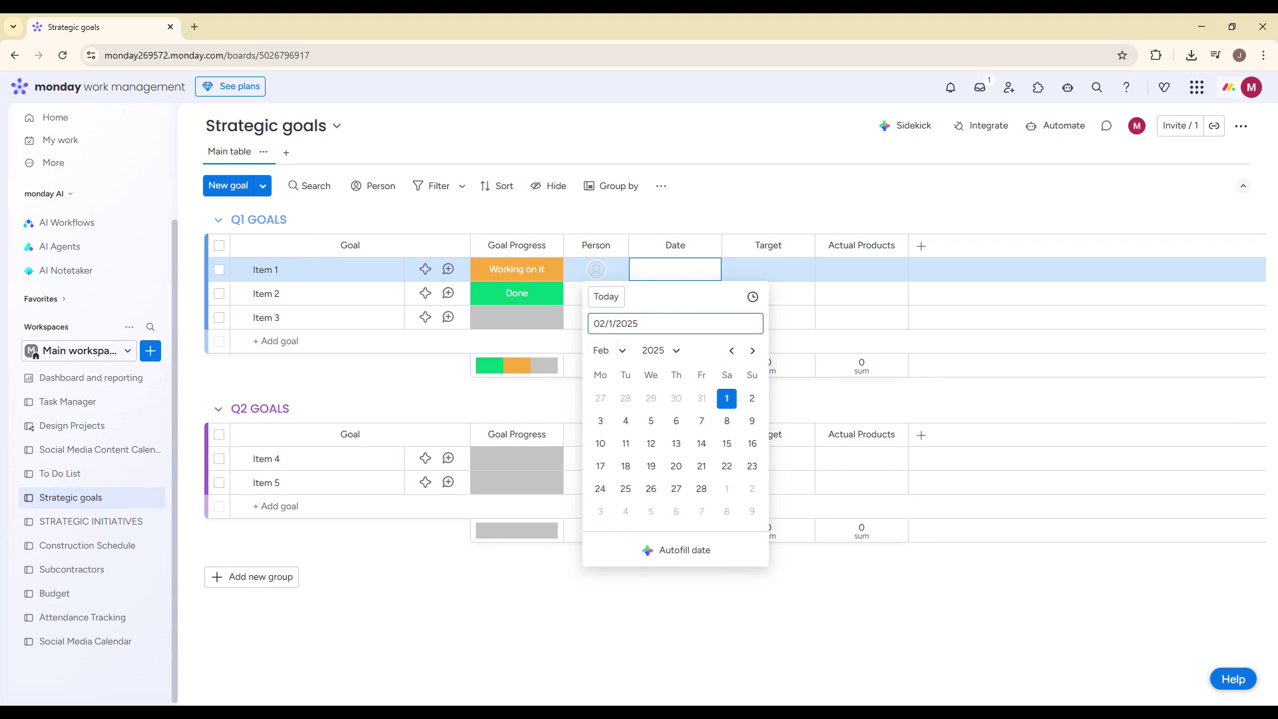
pyautogui.write('25')
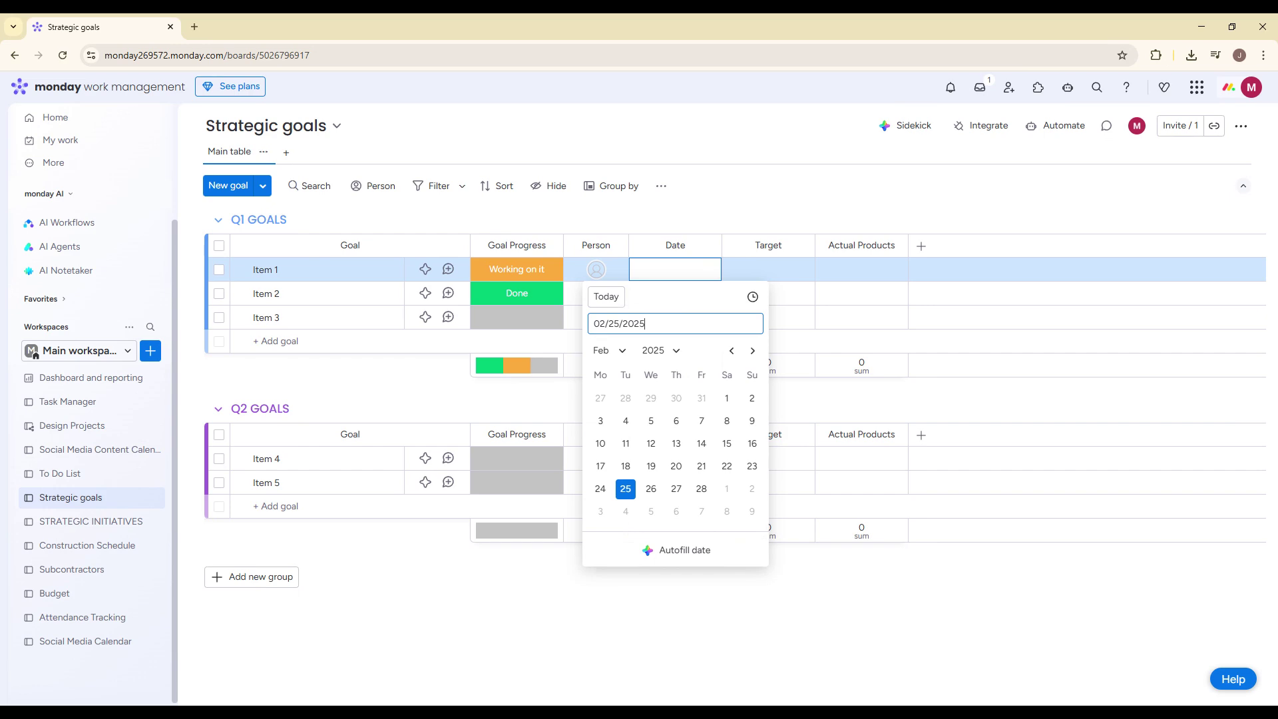
pyautogui.click(625, 488)
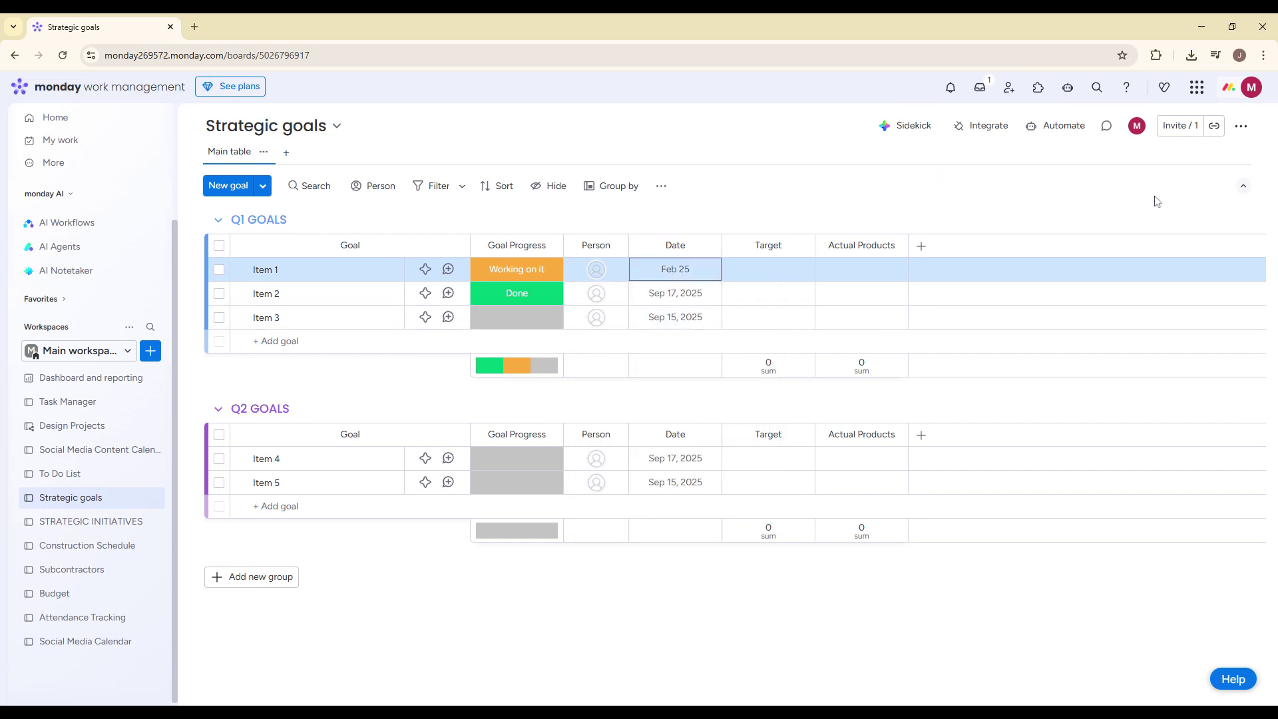
# Step: Add a Timeline column to the Strategic goals board, searching the column types for "time"
pyautogui.click(921, 246)
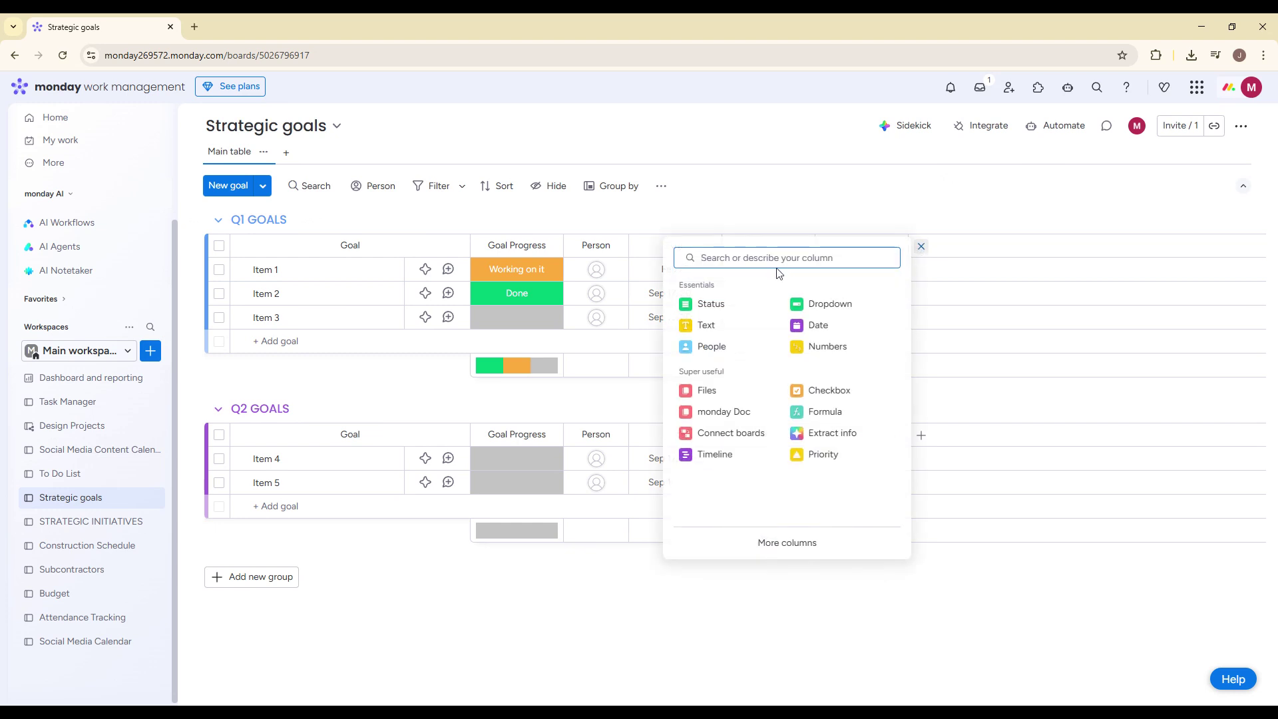
pyautogui.write('time')
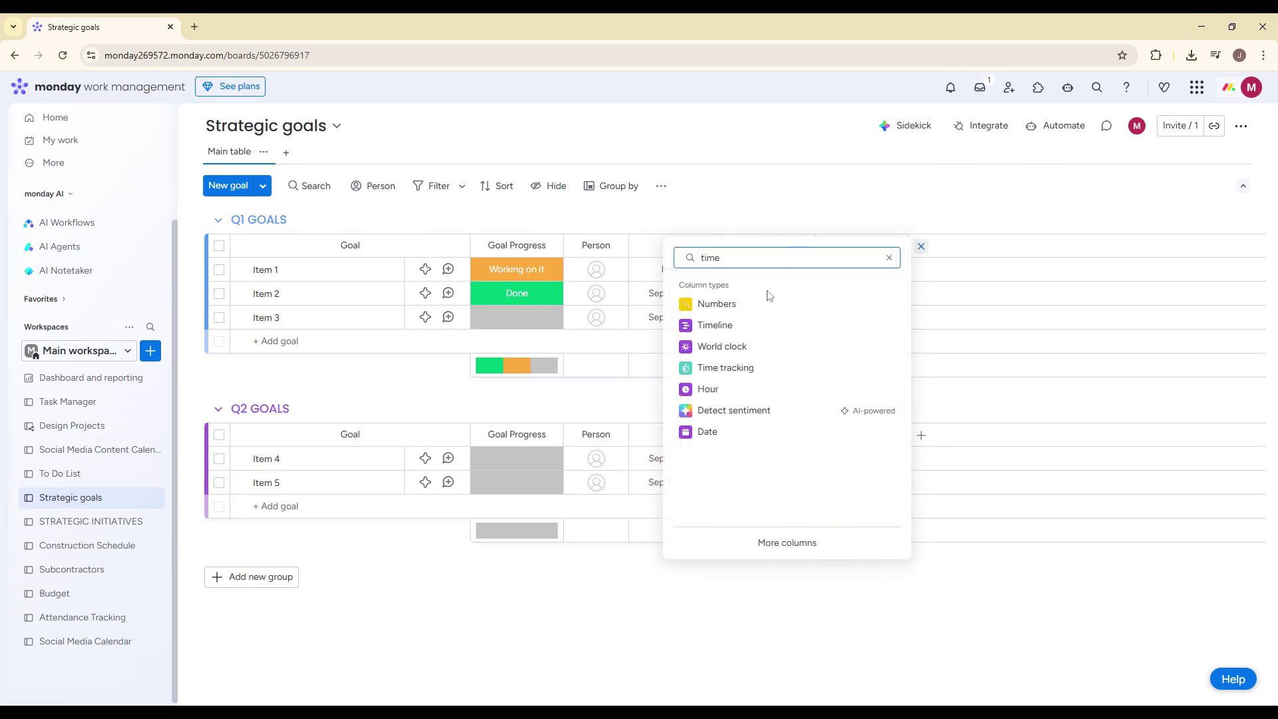
pyautogui.click(748, 324)
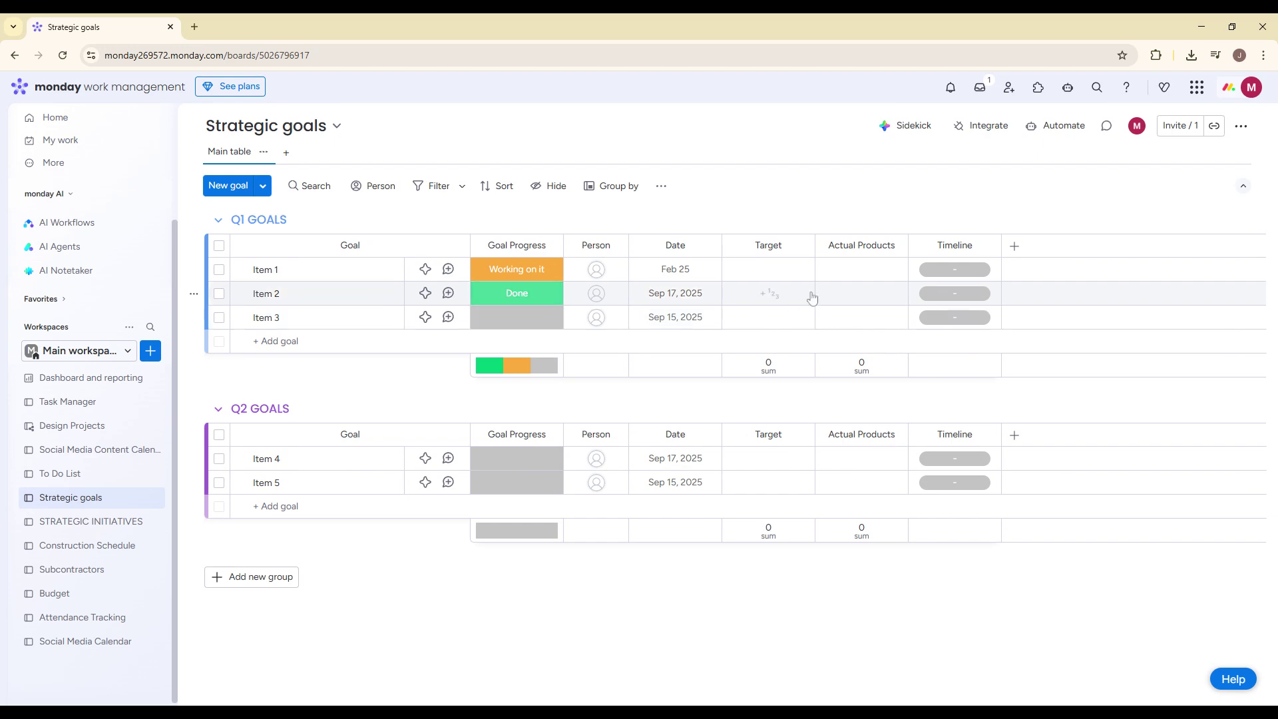
# Step: Rename Item 1 in Q1 GOALS as "Project Kick-Off"
pyautogui.click(278, 270)
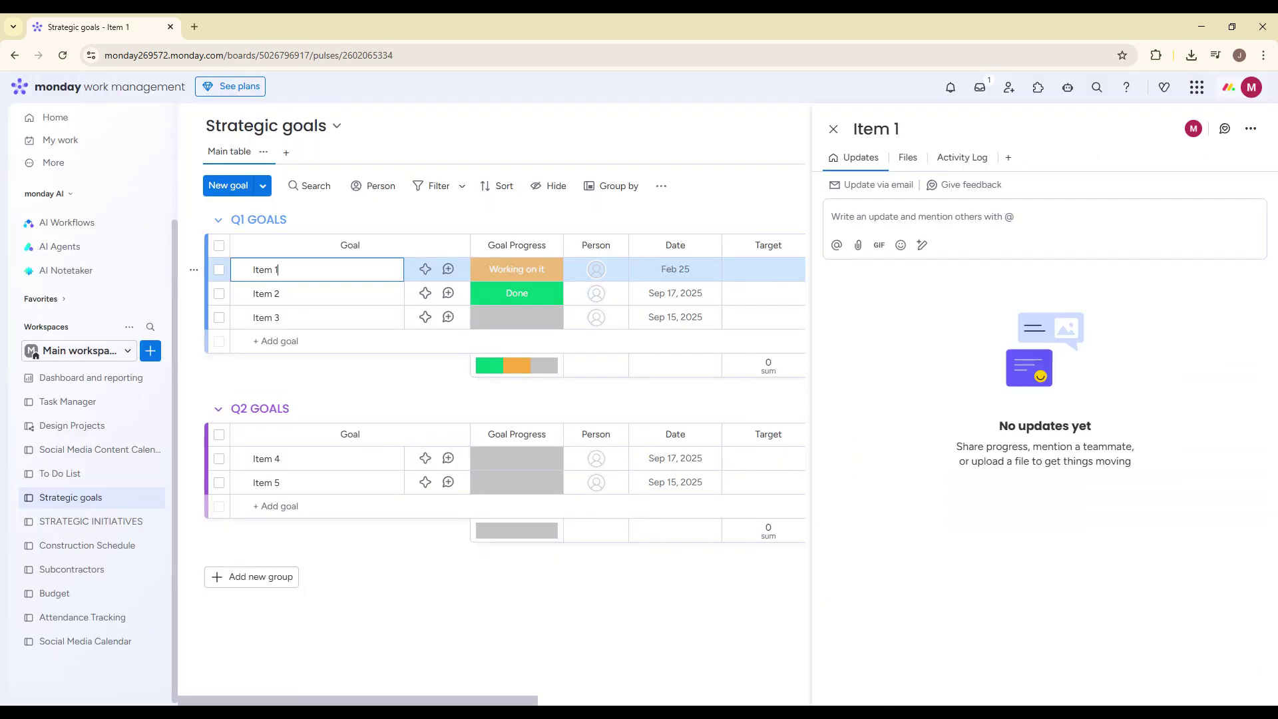
pyautogui.click(833, 129)
pyautogui.tripleClick(266, 270)
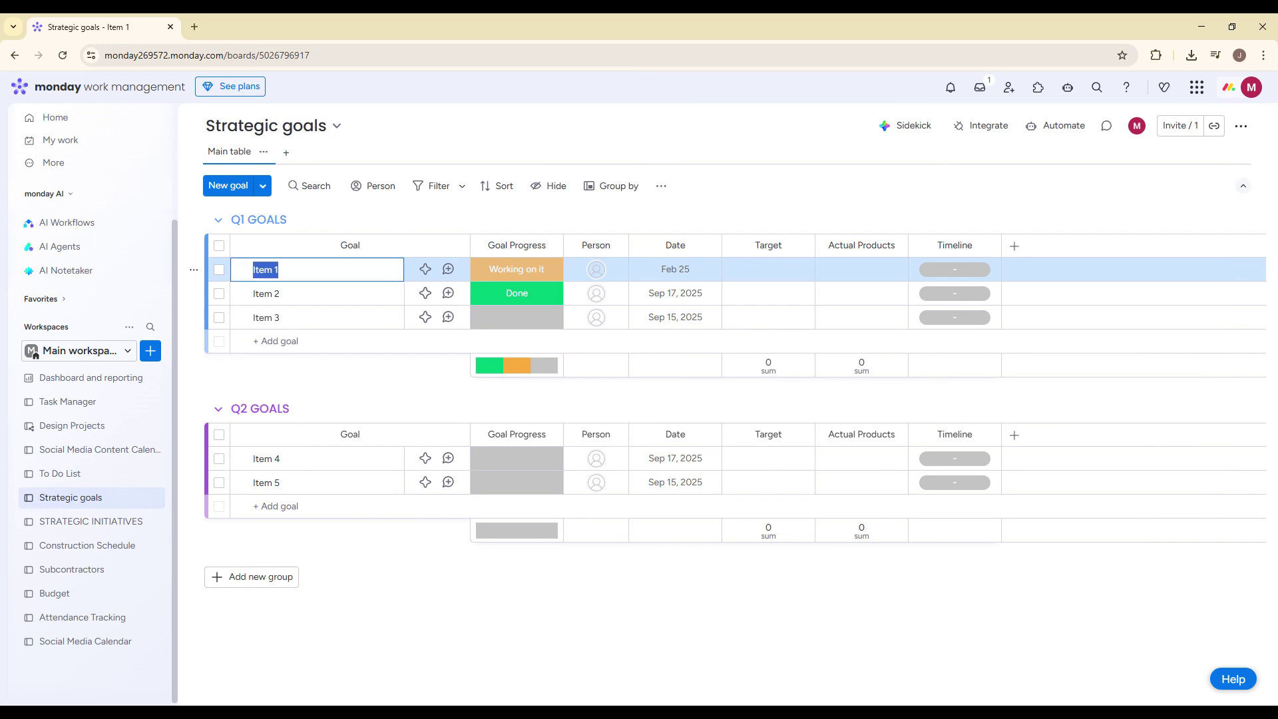
pyautogui.write('Project Kick-Off-')
pyautogui.click(931, 205)
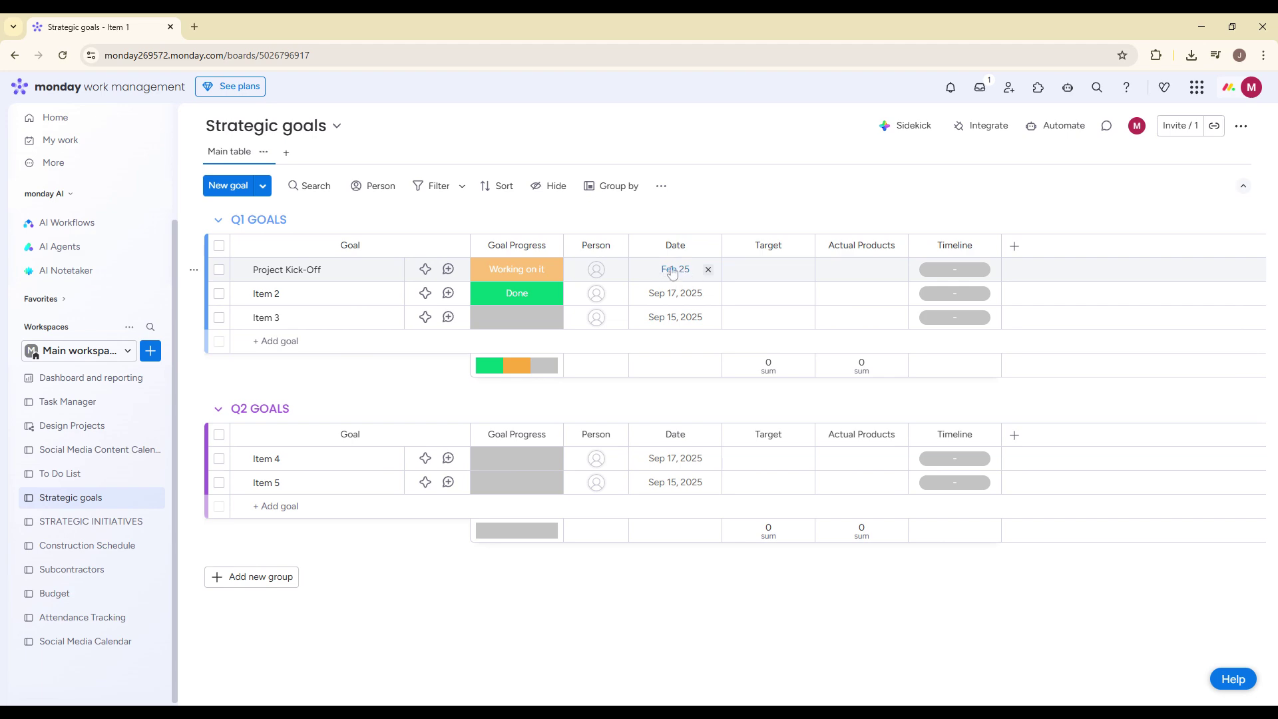
# Step: Set the Project Kick-Off timeline to run from February 23 to February 28, 2026
pyautogui.click(954, 269)
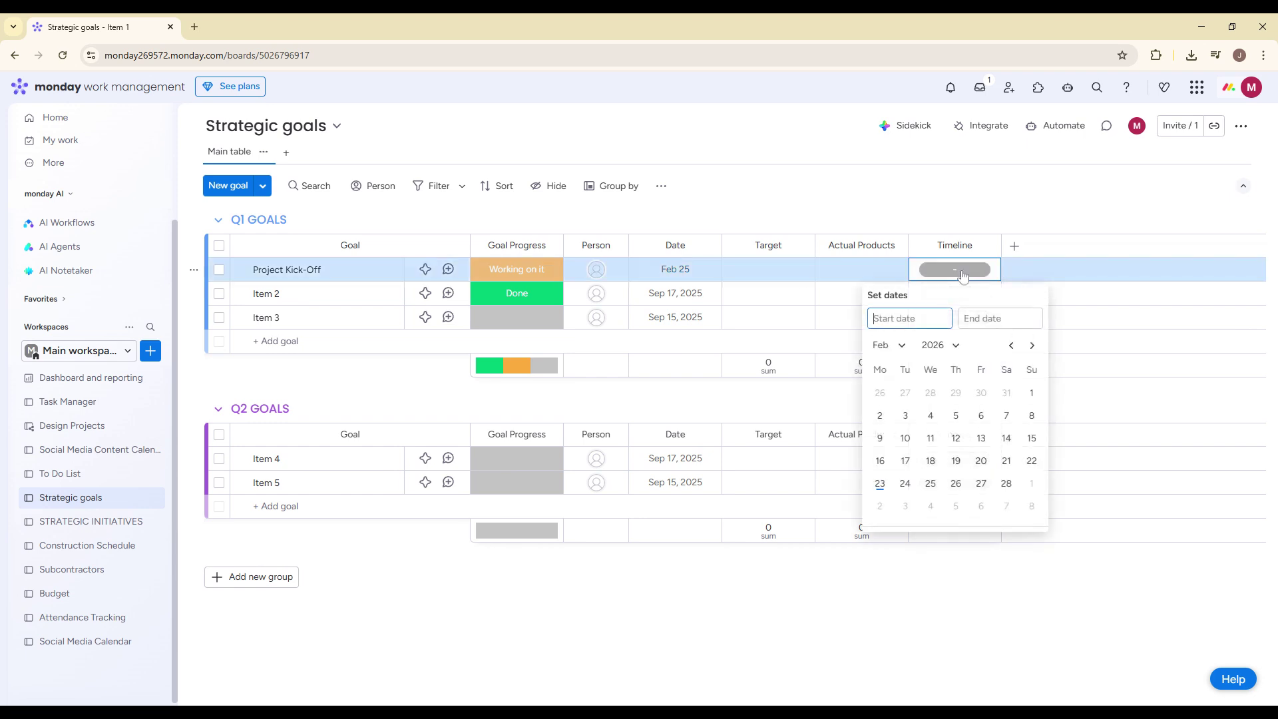
pyautogui.click(880, 484)
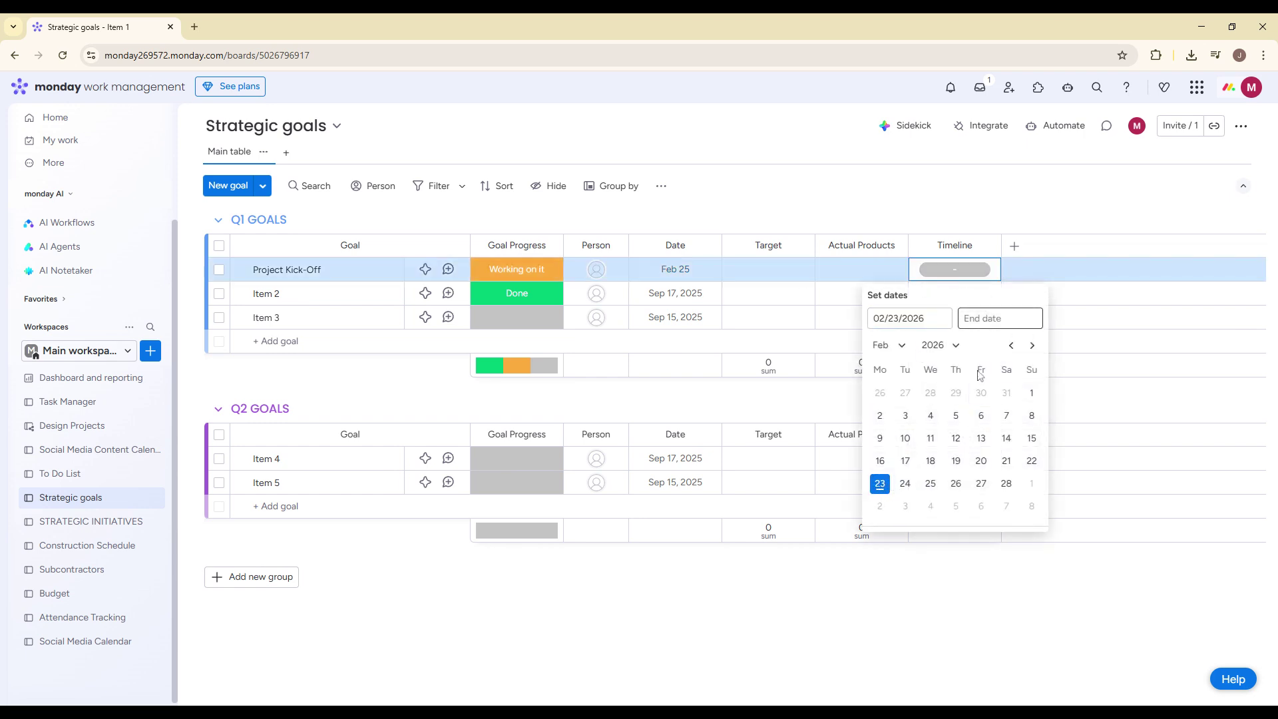
pyautogui.click(881, 486)
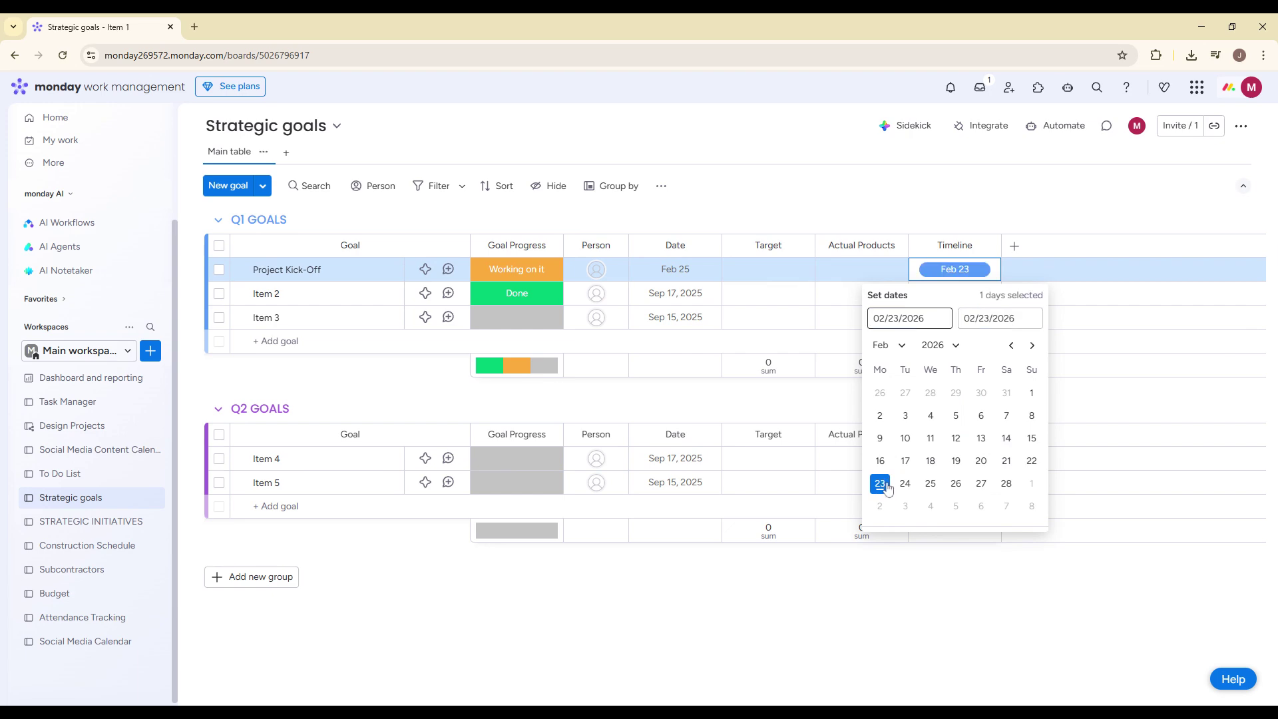
pyautogui.click(907, 487)
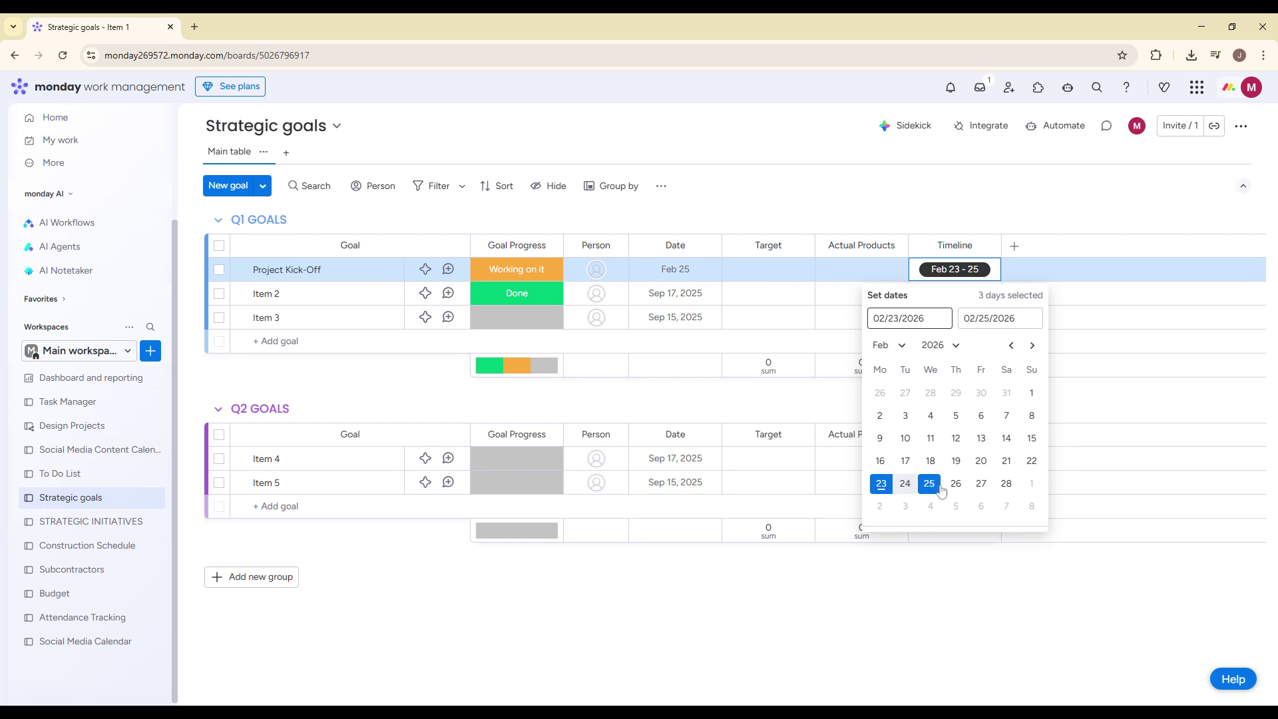
pyautogui.click(976, 493)
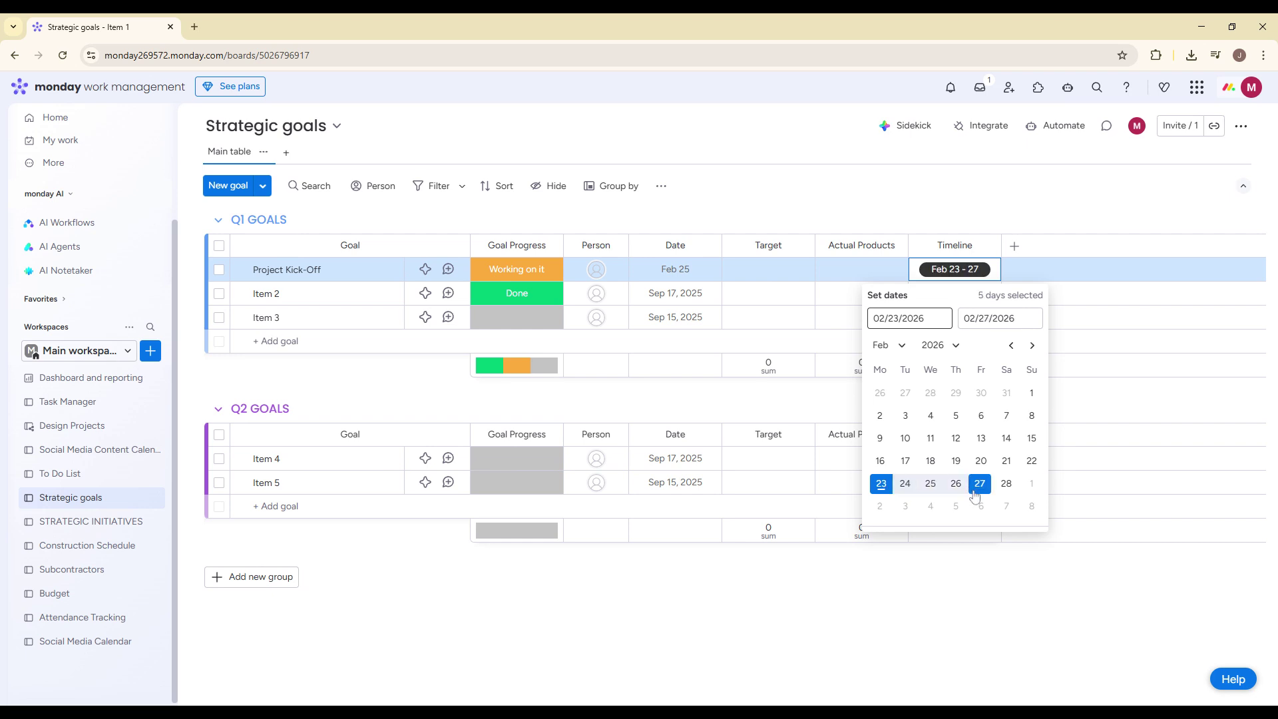
pyautogui.click(1006, 484)
pyautogui.click(940, 210)
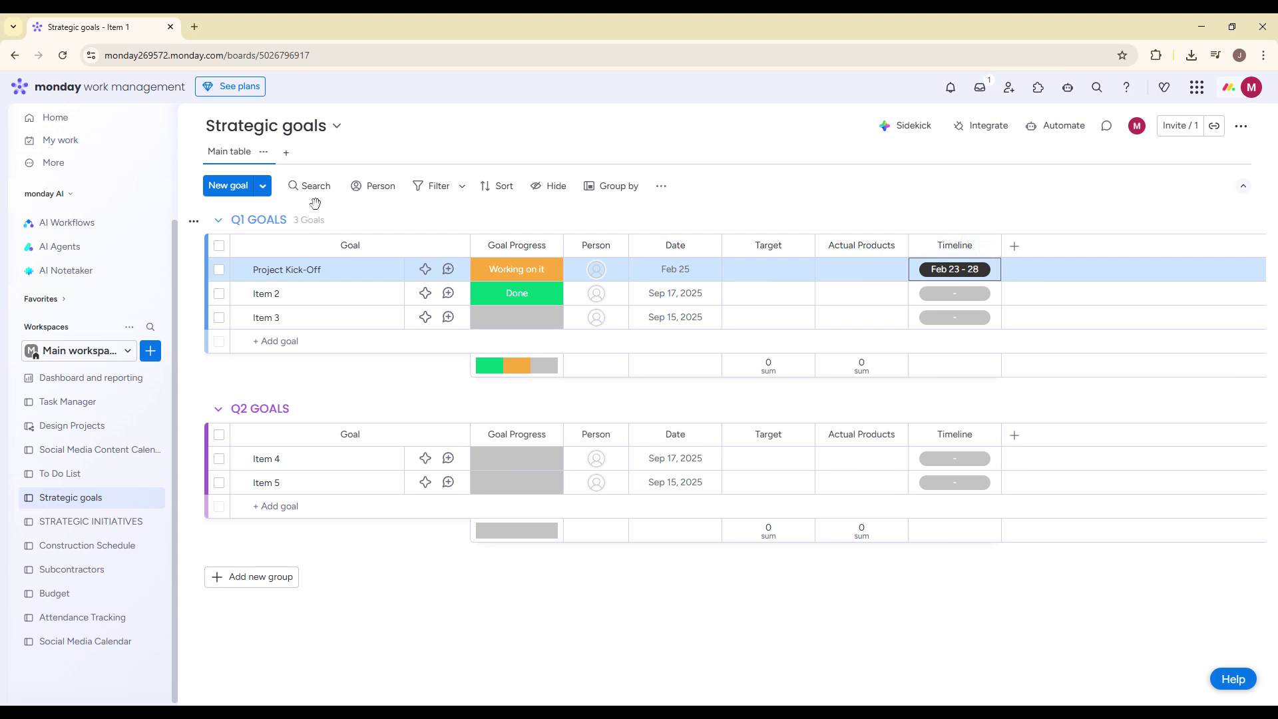
# Step: Add a Gantt view to the Strategic goals board
pyautogui.click(286, 152)
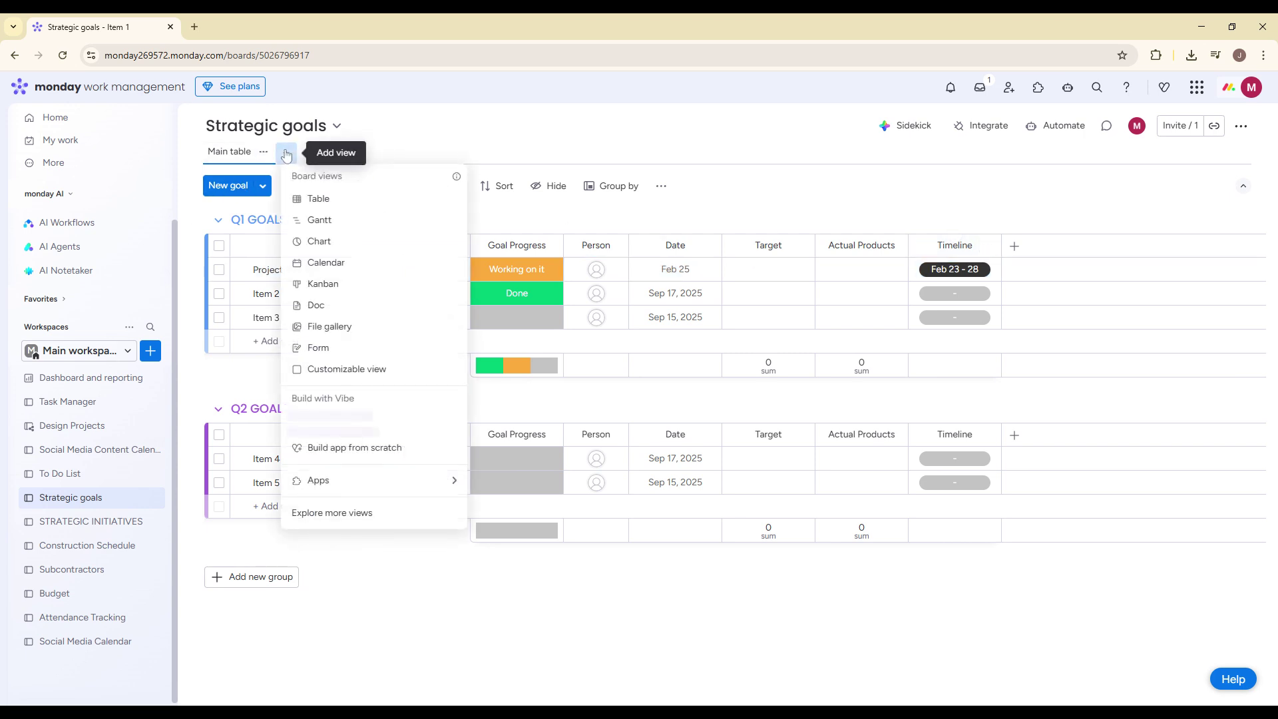
pyautogui.click(348, 223)
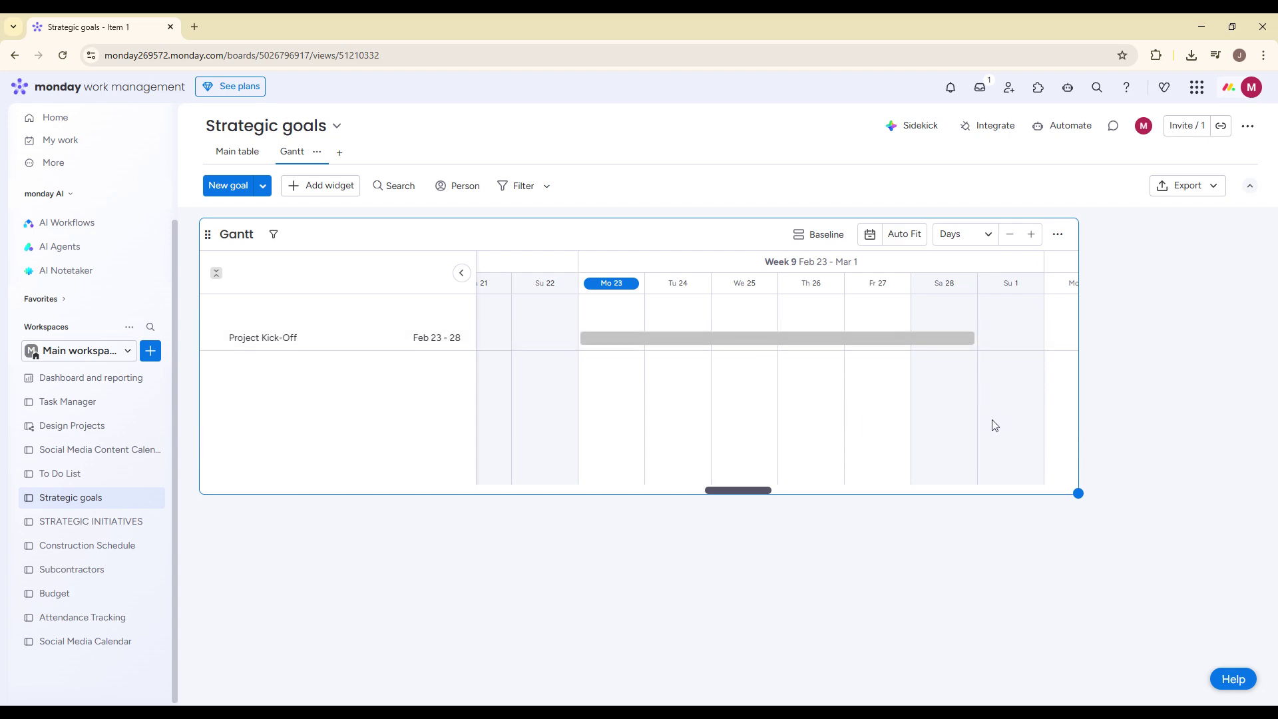
# Step: Return to the main table and set the goal progress of Project Kick-Off to Done
pyautogui.click(236, 152)
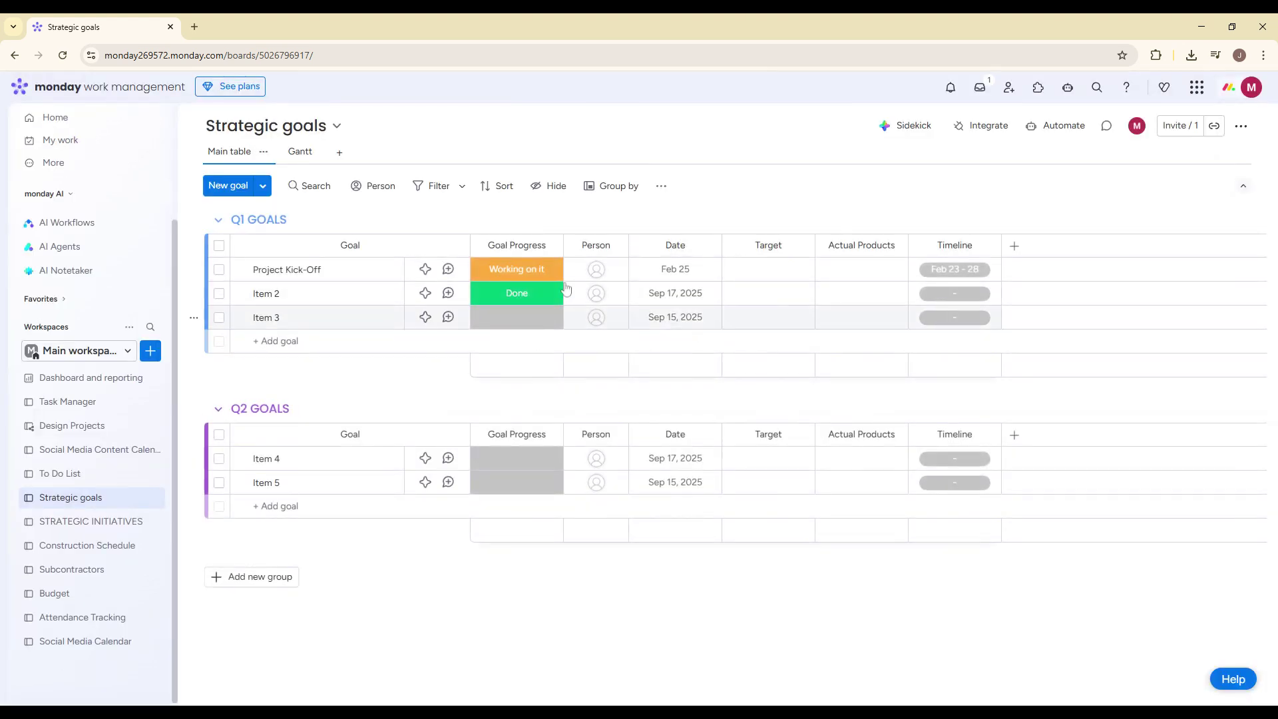
pyautogui.click(517, 268)
pyautogui.click(517, 363)
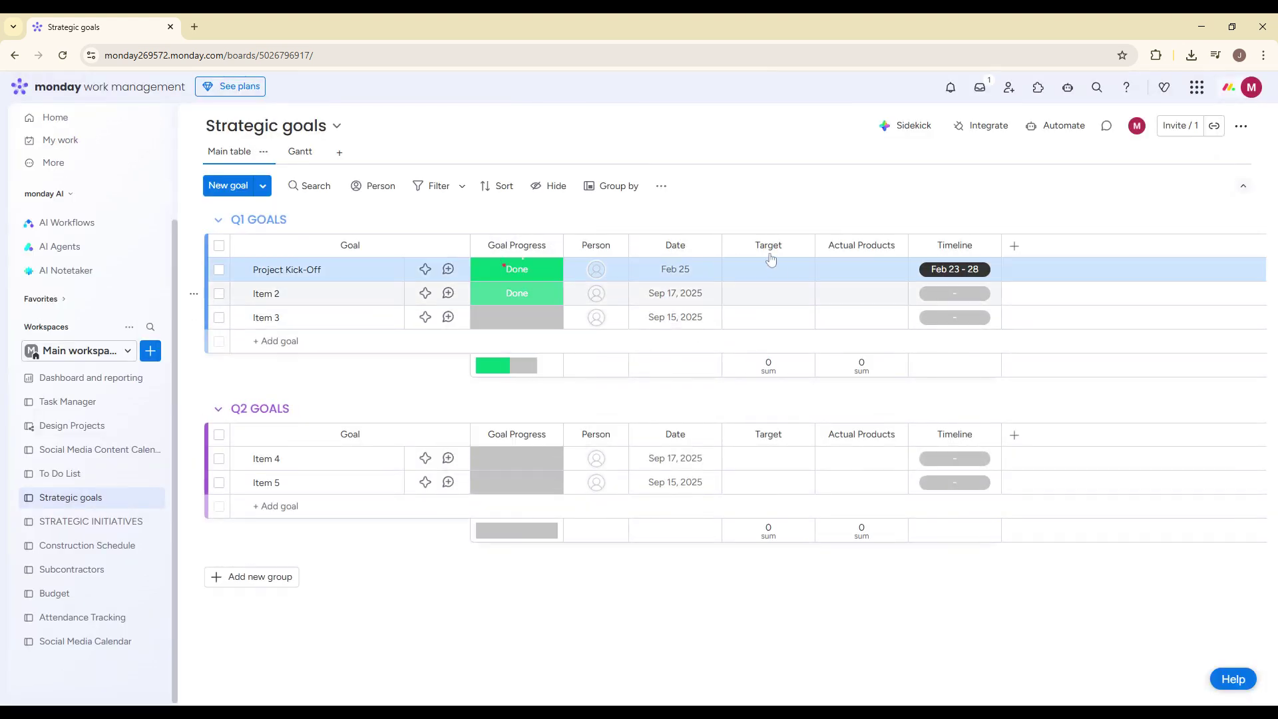